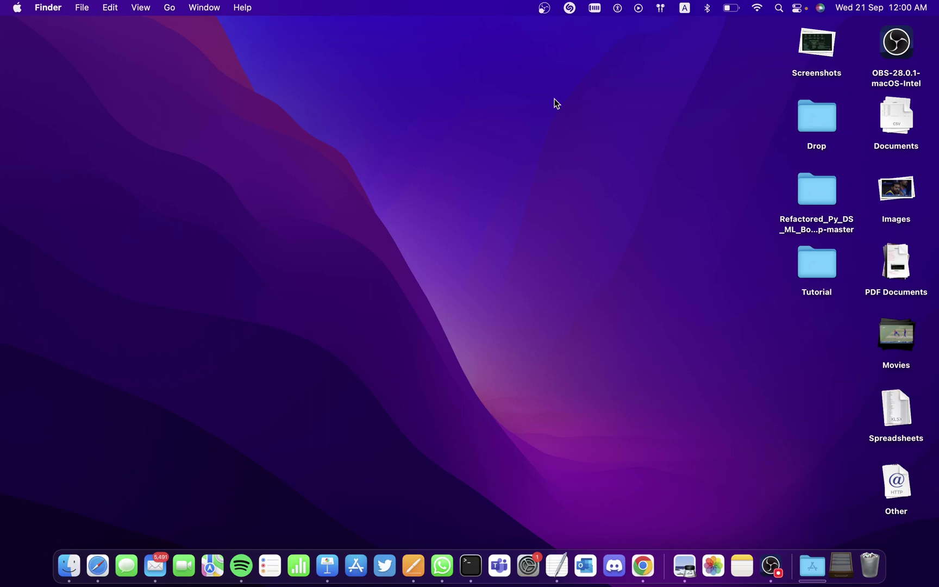
Open Spotlight from the menu bar to search for iCloud Drive
left_click(779, 8)
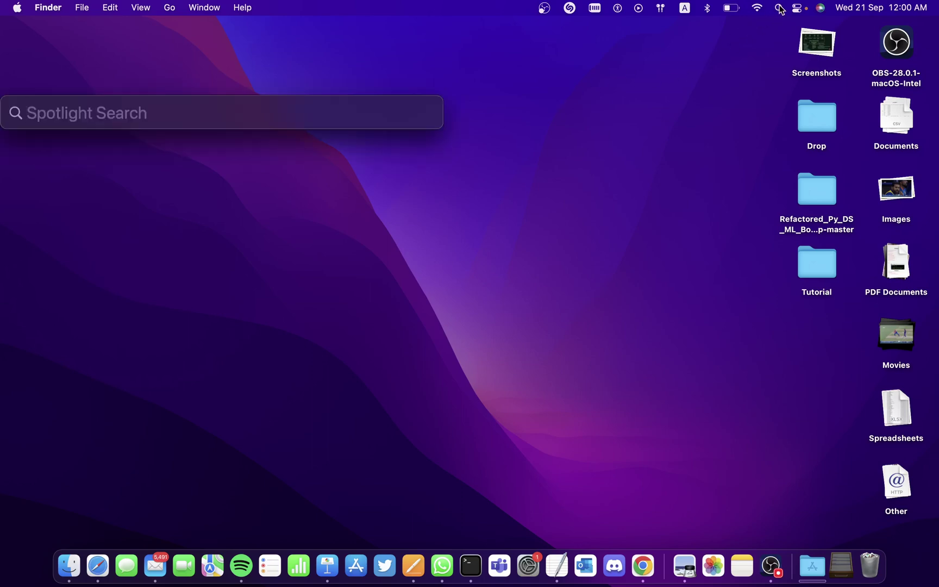
type("iclo")
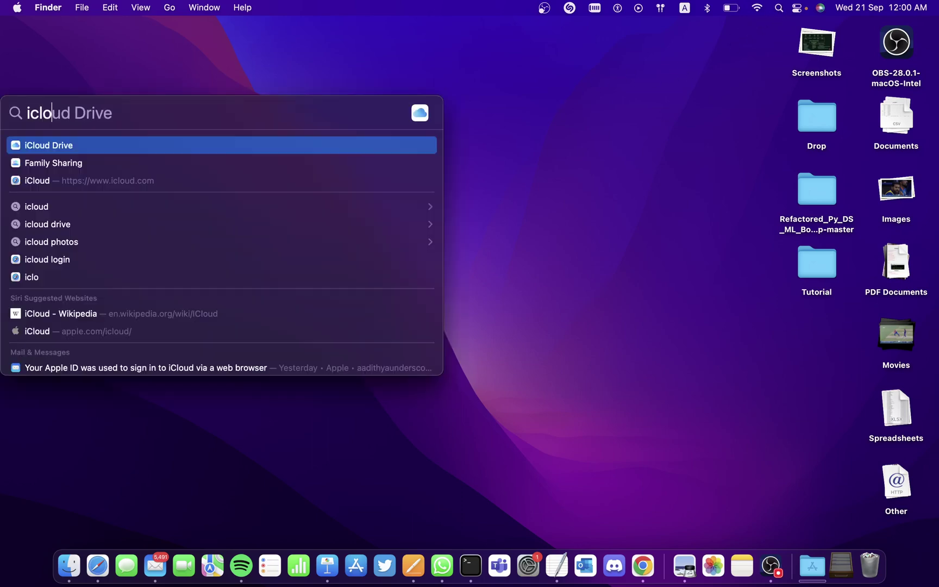
key("Return")
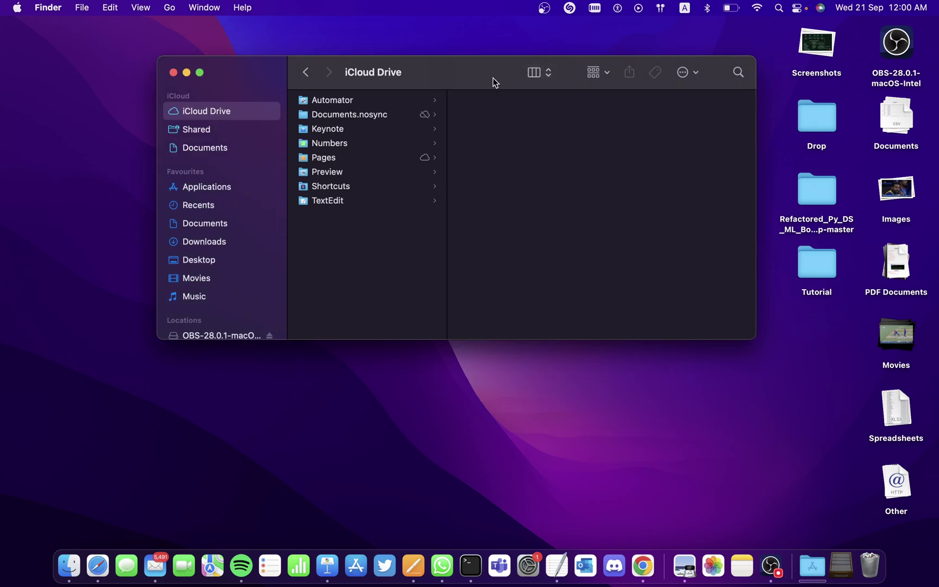
left_click_drag(493, 78, 492, 80)
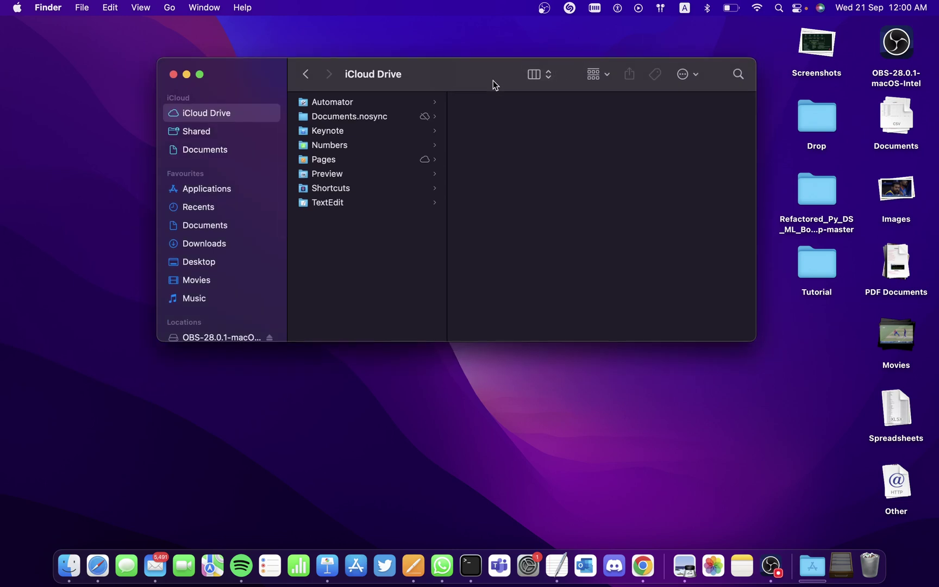
left_click(209, 128)
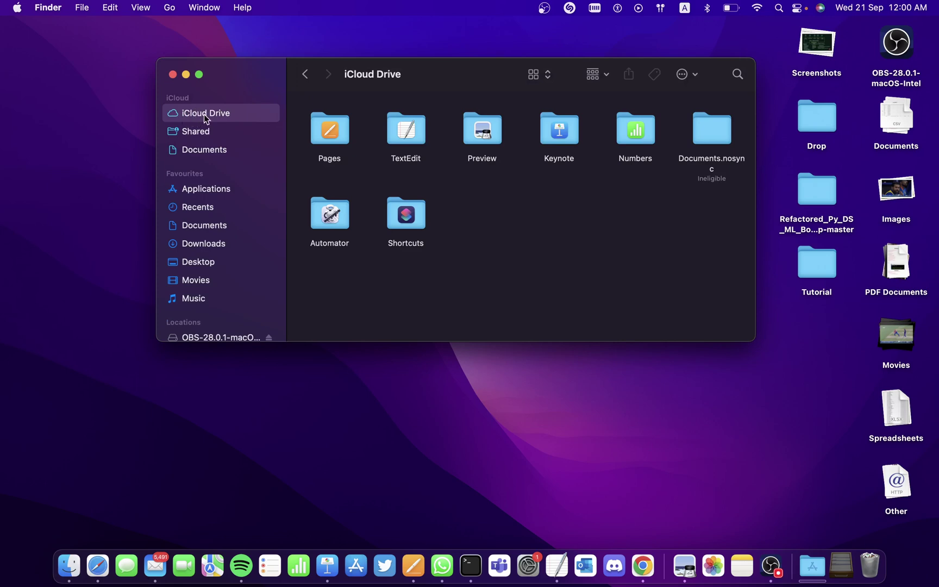
left_click(205, 131)
left_click(201, 149)
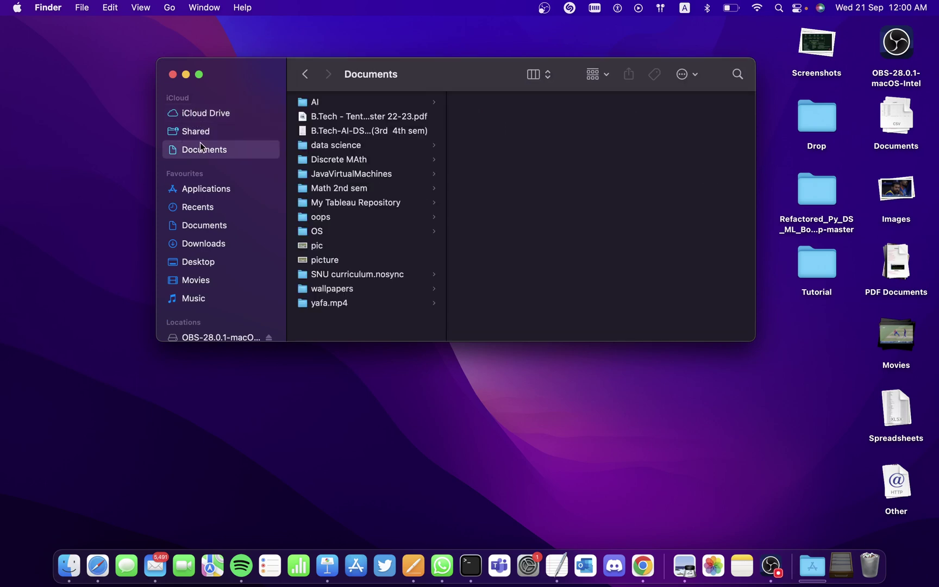
left_click(199, 136)
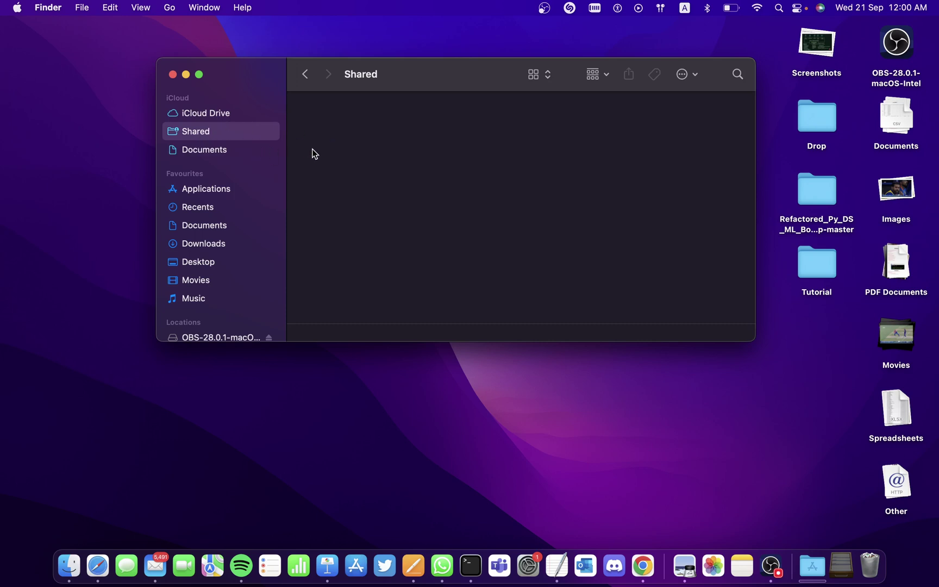
left_click(224, 114)
left_click(217, 150)
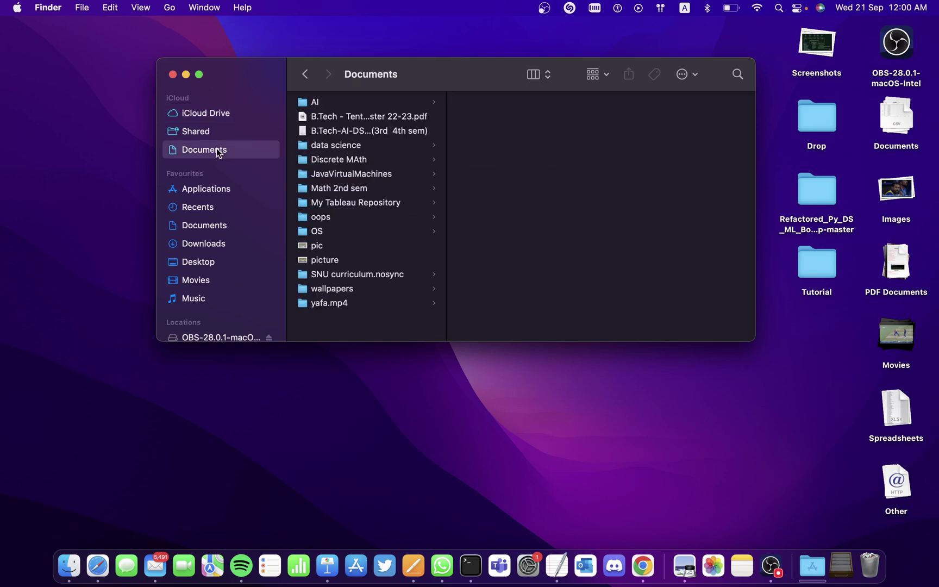
left_click(197, 111)
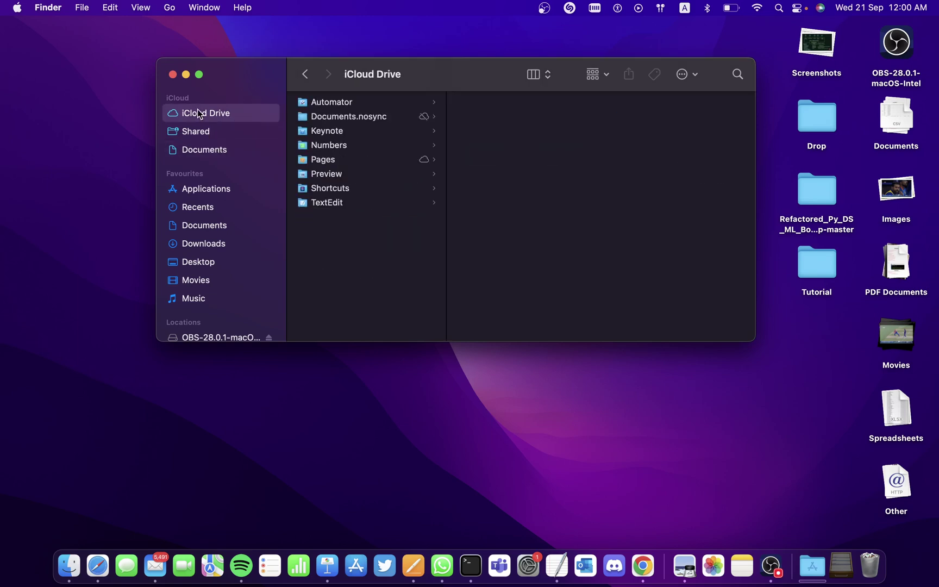
left_click(206, 147)
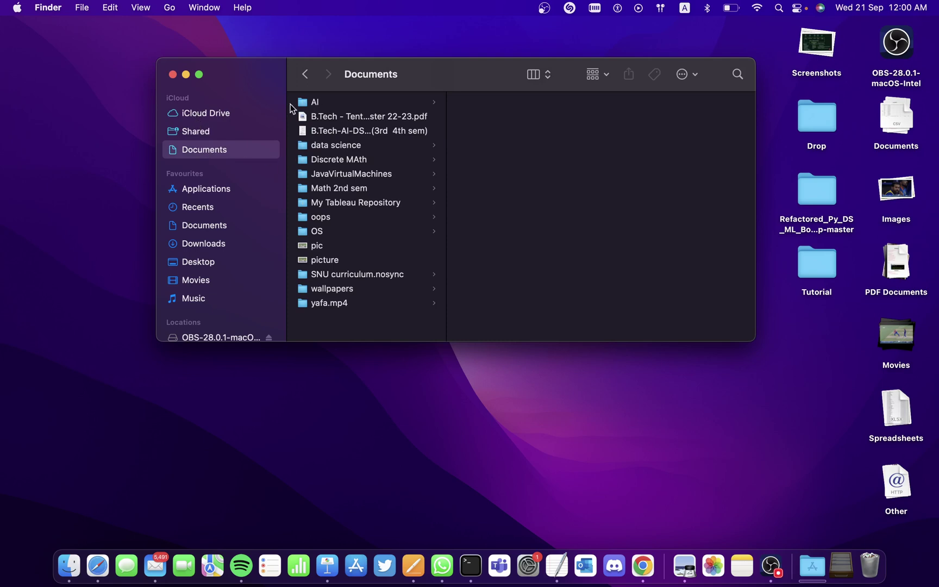
left_click(212, 118)
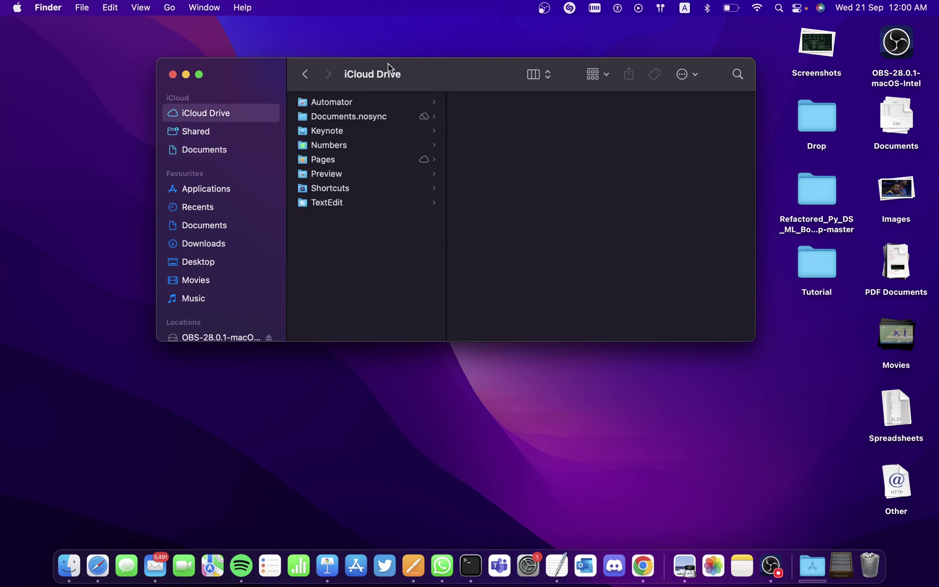
Open the Pages folder, select Untitled, and show its Share options (Mail, Messages, AirDrop, Notes)
double_click(366, 156)
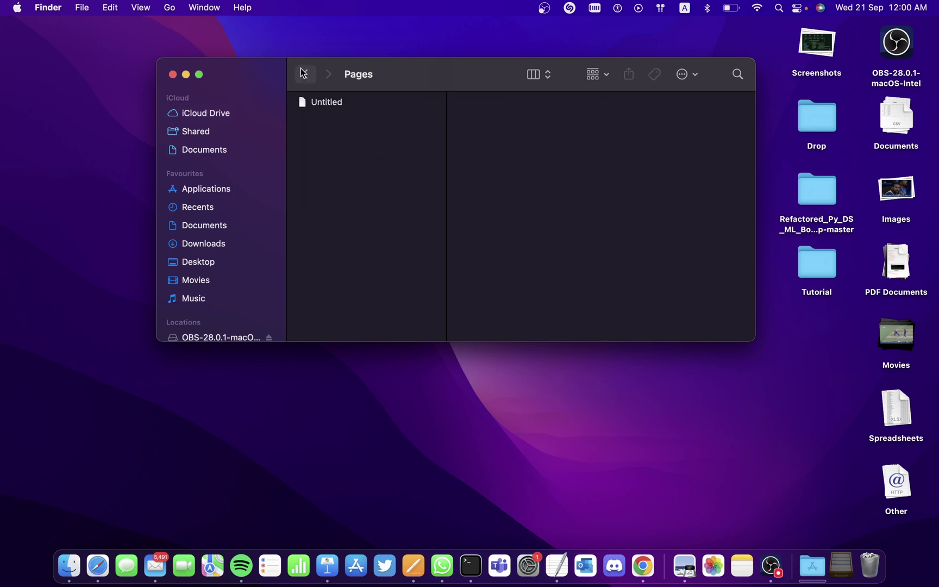
left_click(304, 74)
double_click(363, 159)
left_click(323, 104)
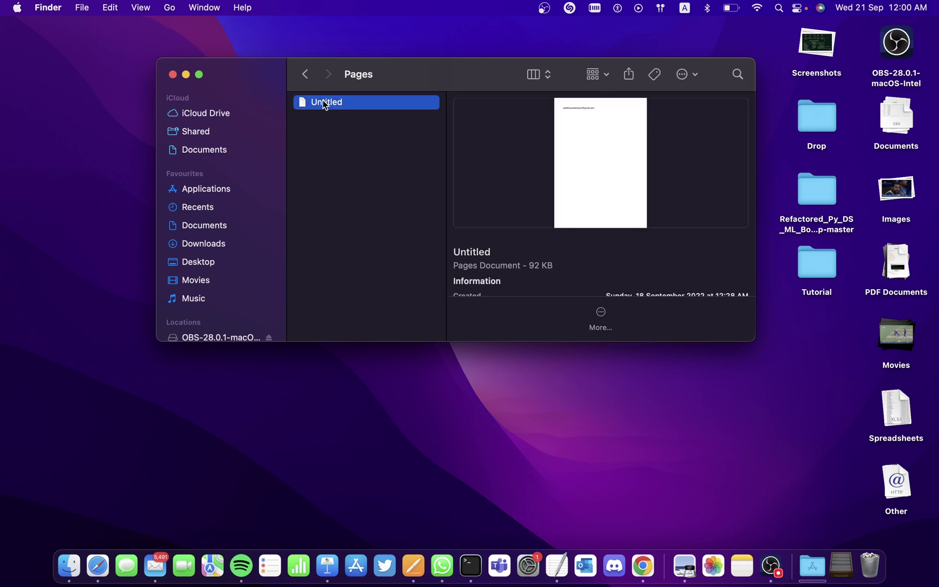
right_click(323, 105)
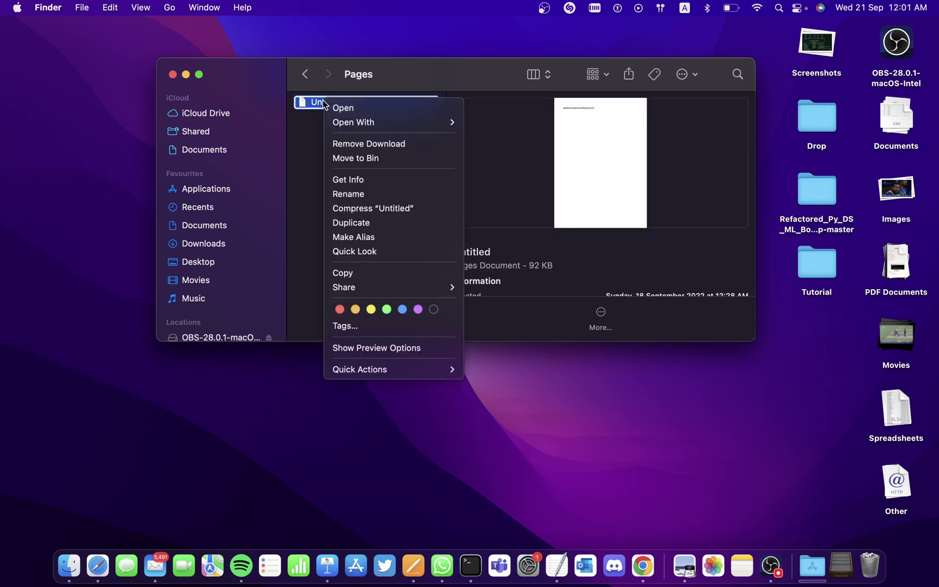
mouse_move(345, 287)
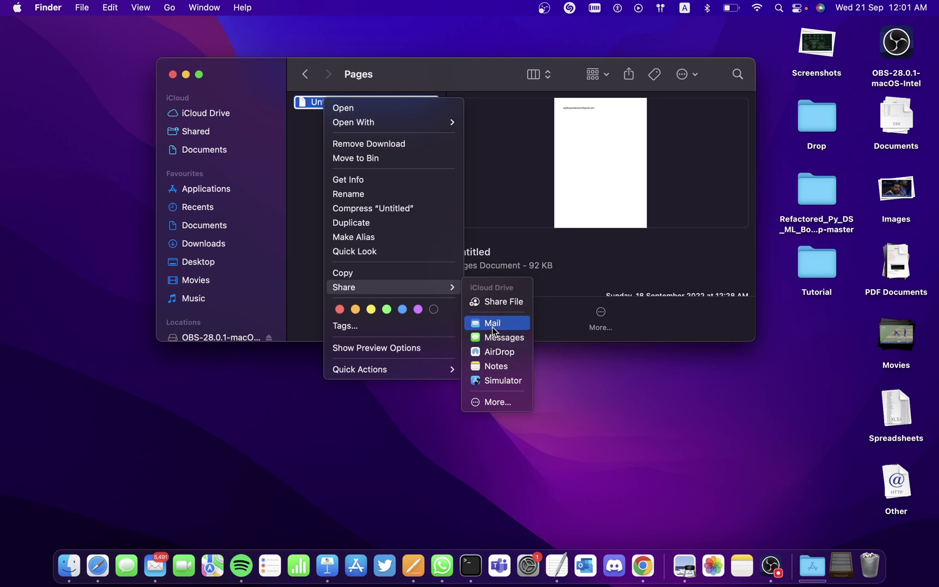
Start a Mail message with Untitled.pages and a suggested recipient, then close it unsent
left_click(493, 327)
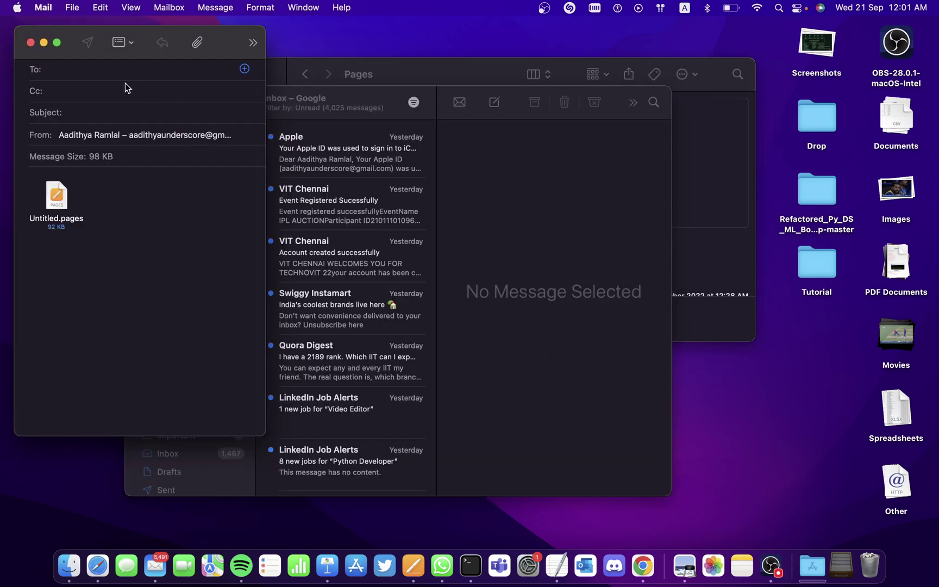
type("s")
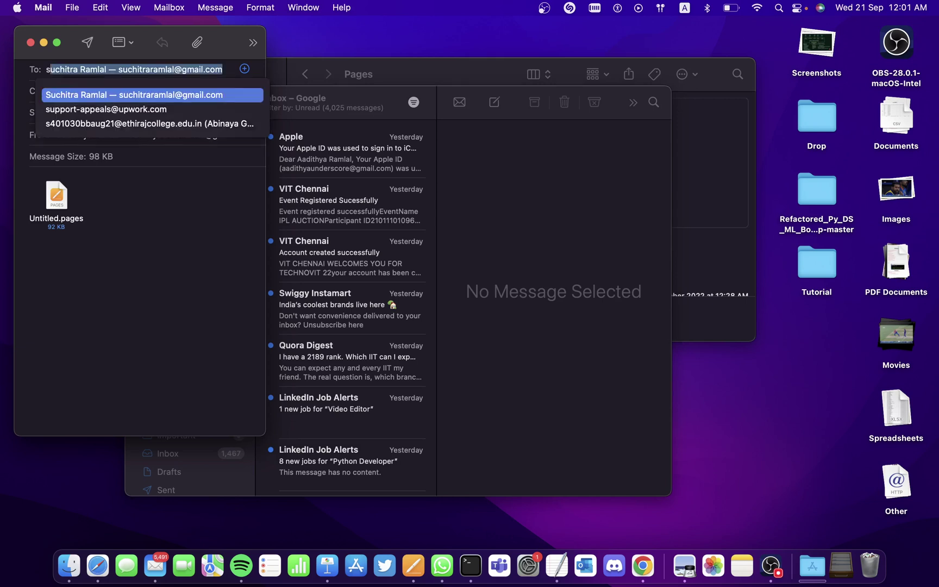
key("Return")
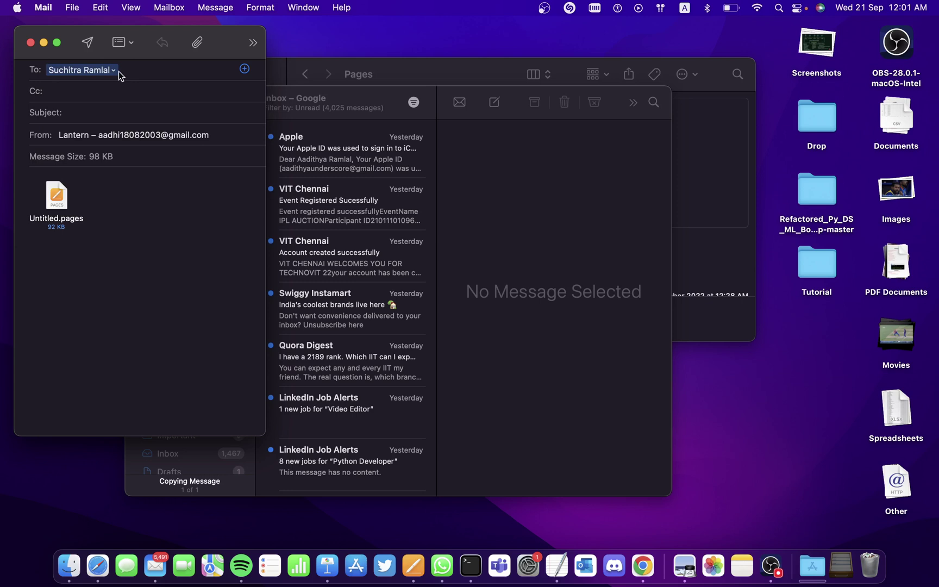
key("BackSpace")
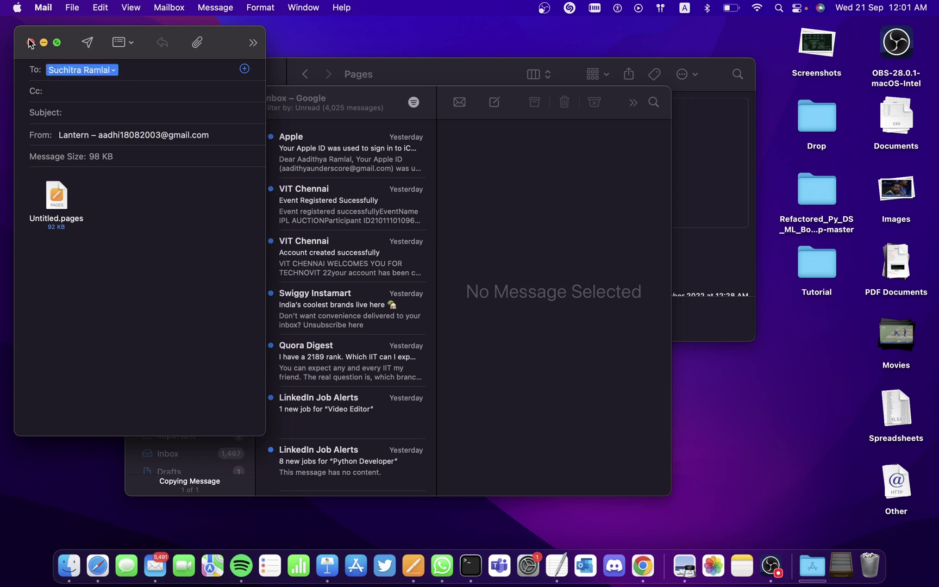
left_click(30, 42)
left_click(115, 287)
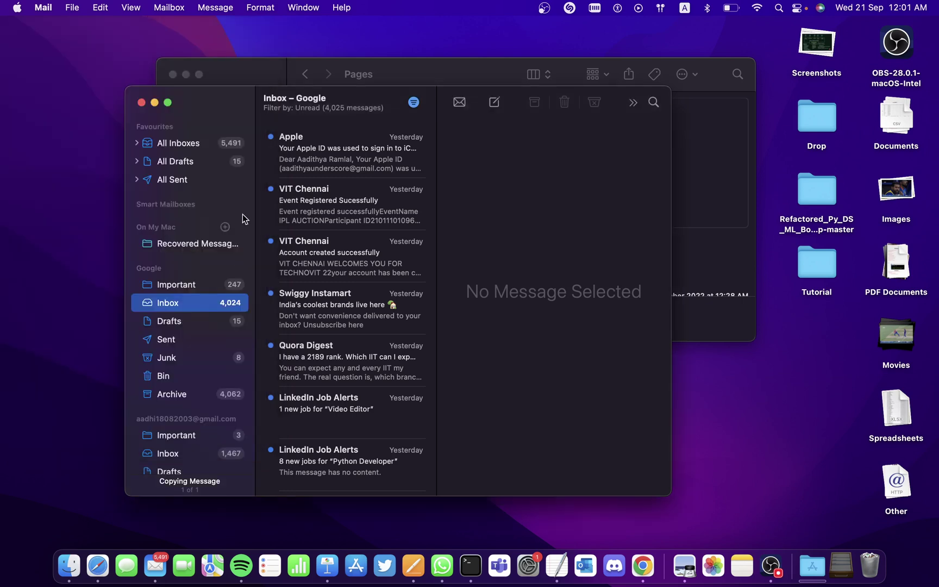
Minimize Mail, view Untitled's sharing options without sharing, and go back to iCloud Drive
left_click(155, 102)
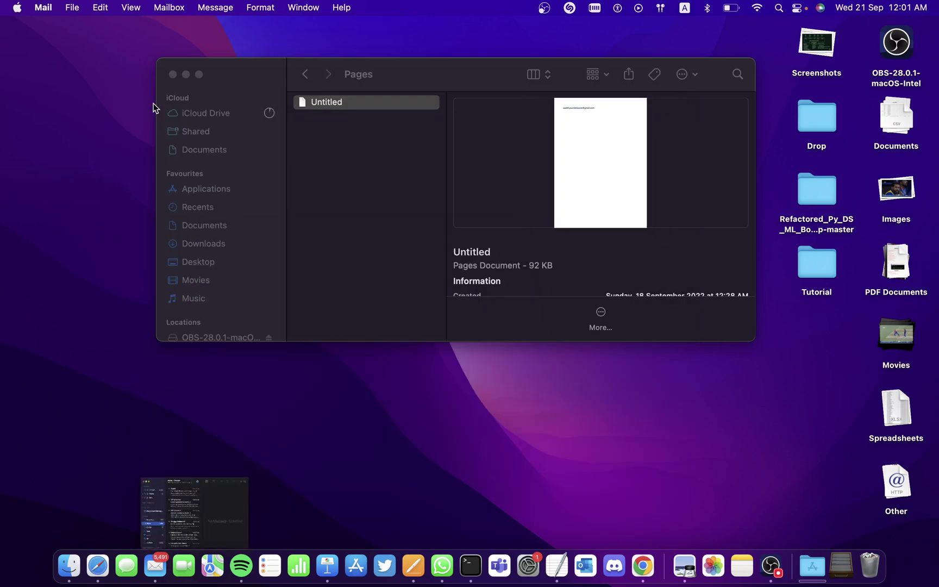
right_click(390, 97)
mouse_move(426, 285)
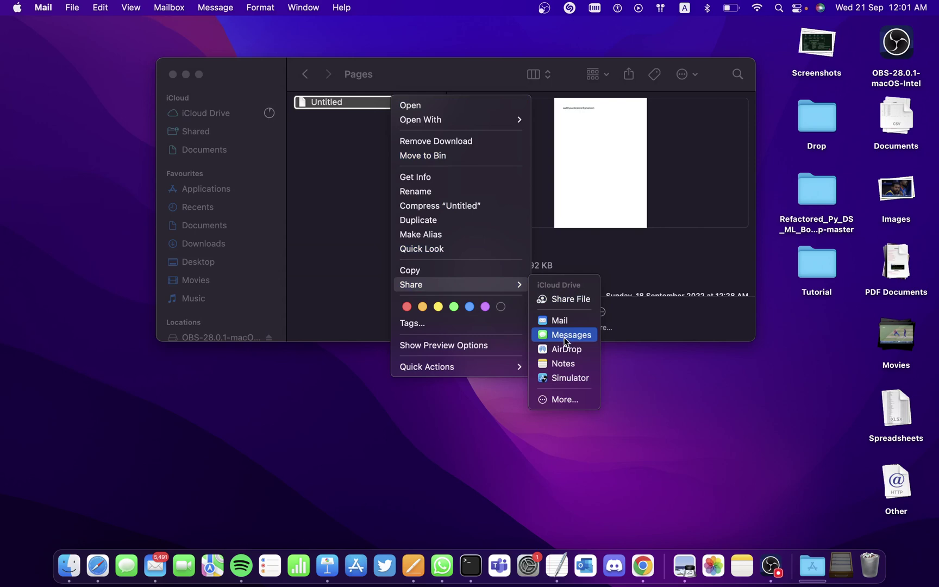
left_click(358, 201)
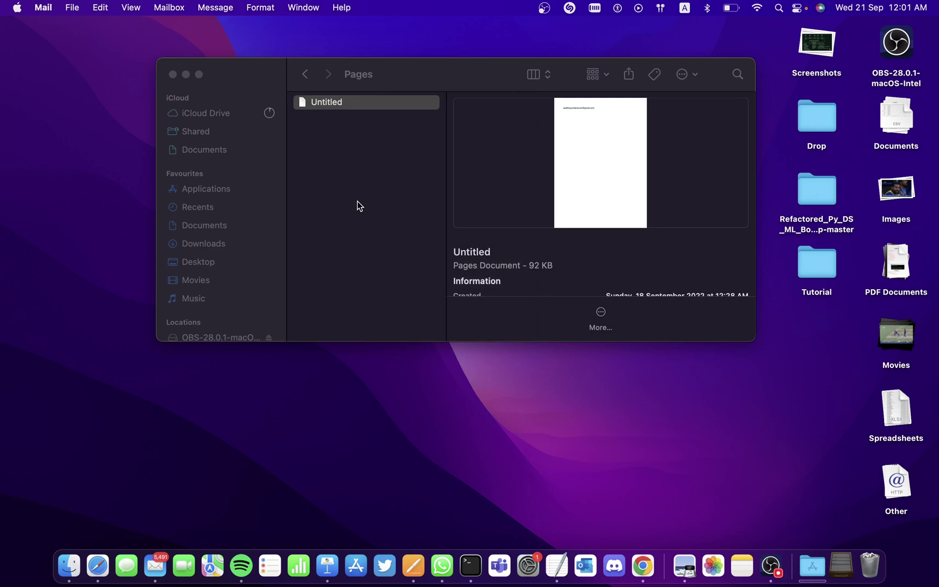
left_click(305, 74)
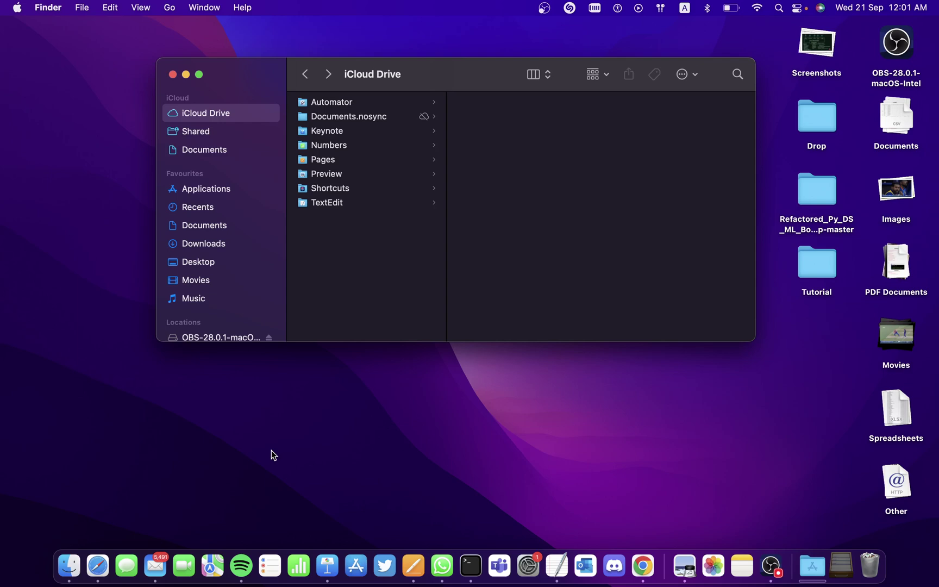
Bring Safari forward on the Untitled iCloud Pages tab and move its window lower right
left_click(98, 565)
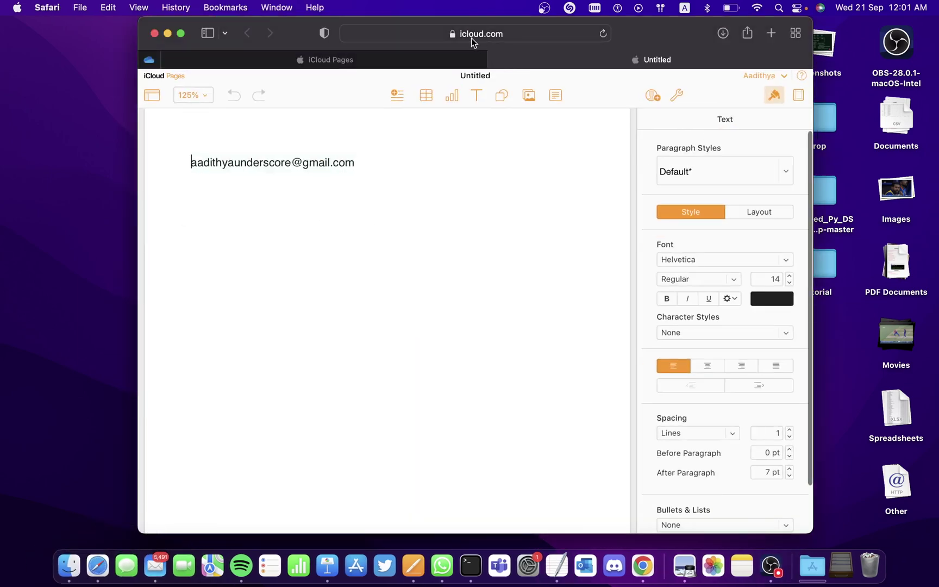
left_click(410, 56)
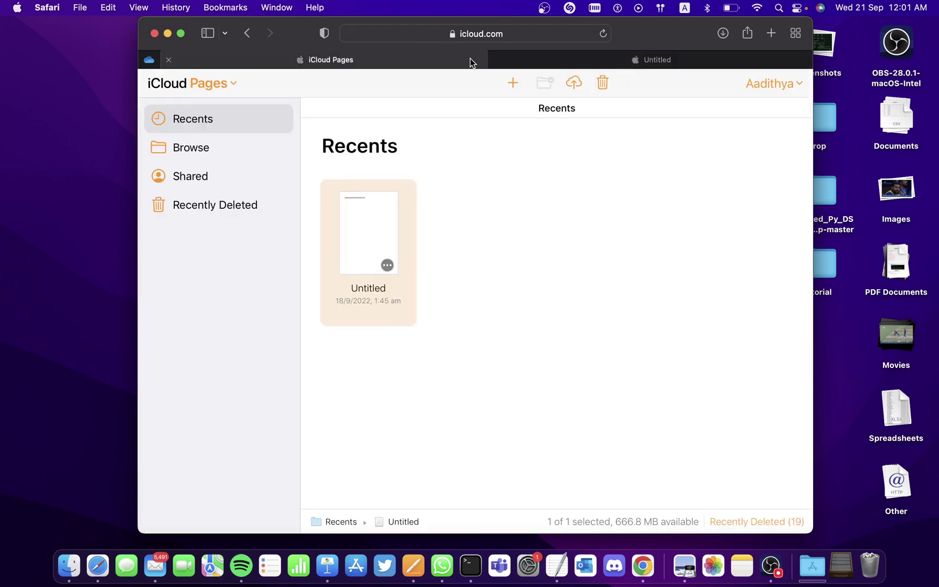
left_click(548, 65)
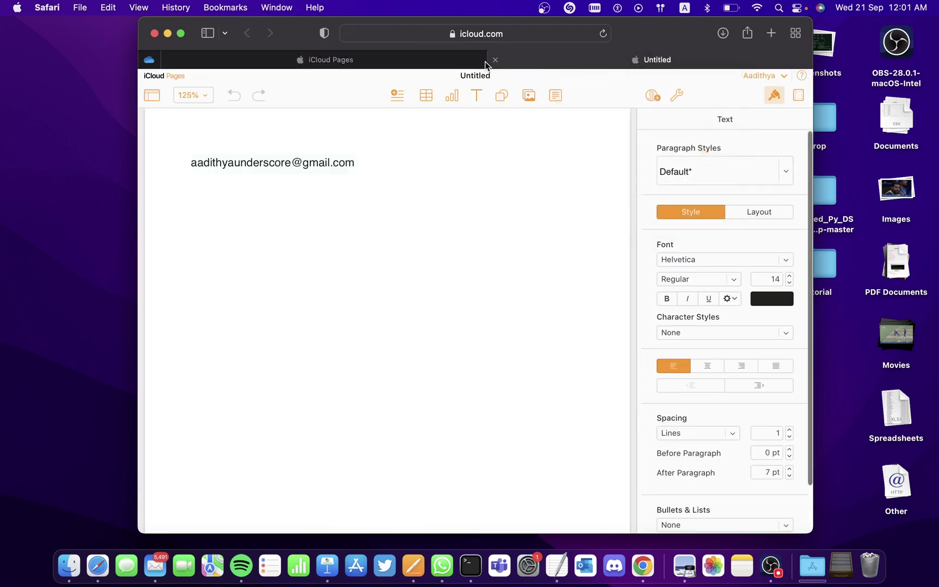
left_click_drag(463, 63, 412, 94)
left_click(616, 58)
left_click_drag(671, 35, 695, 309)
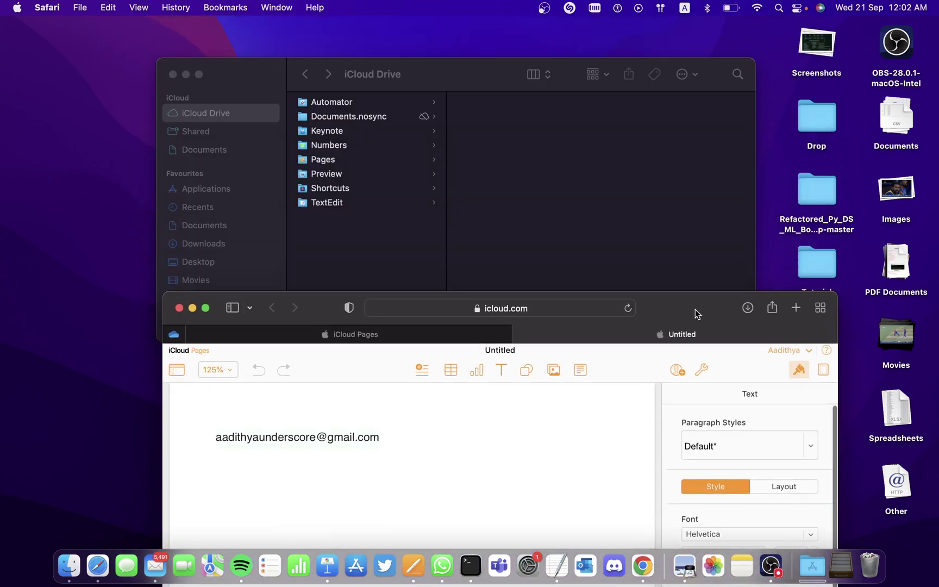
Open the Pages folder in Finder, select Untitled, and return Safari's window to the top
double_click(383, 161)
left_click(326, 102)
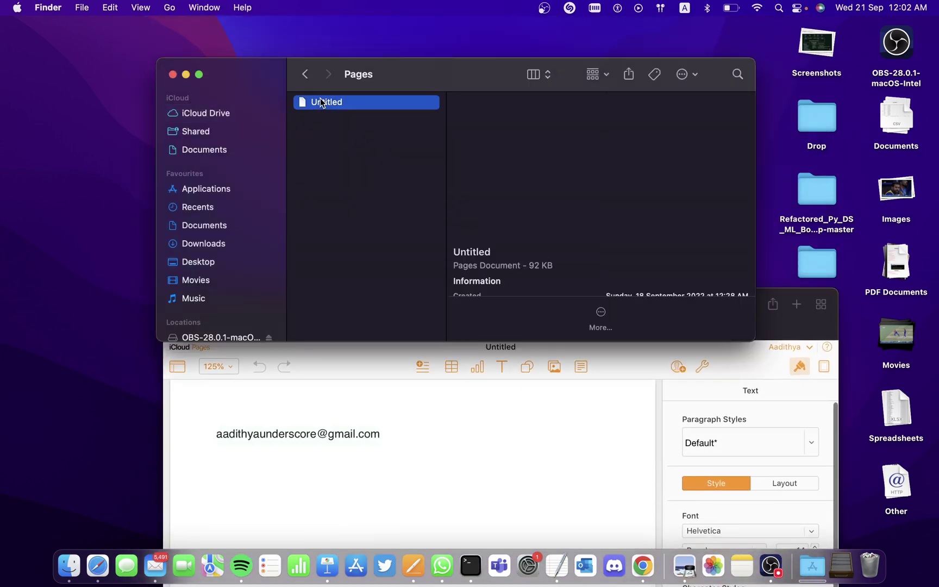
left_click(638, 392)
left_click_drag(683, 313, 674, 62)
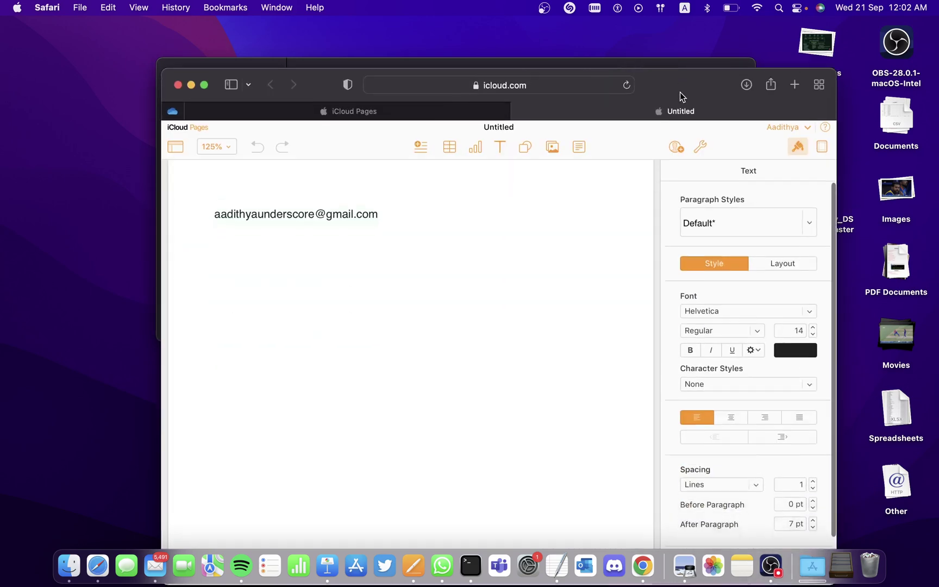
scroll(490, 184, "down", 1)
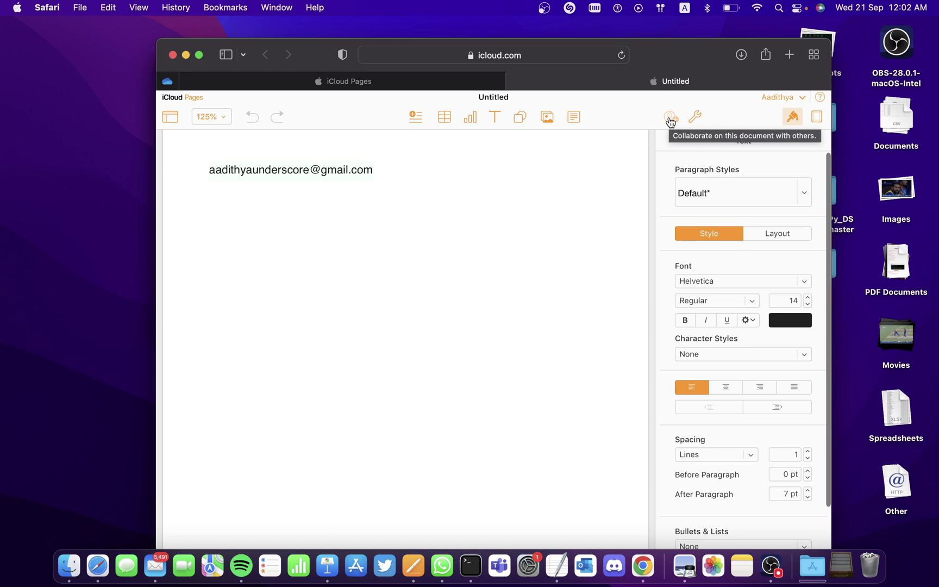
scroll(486, 263, "down", 5)
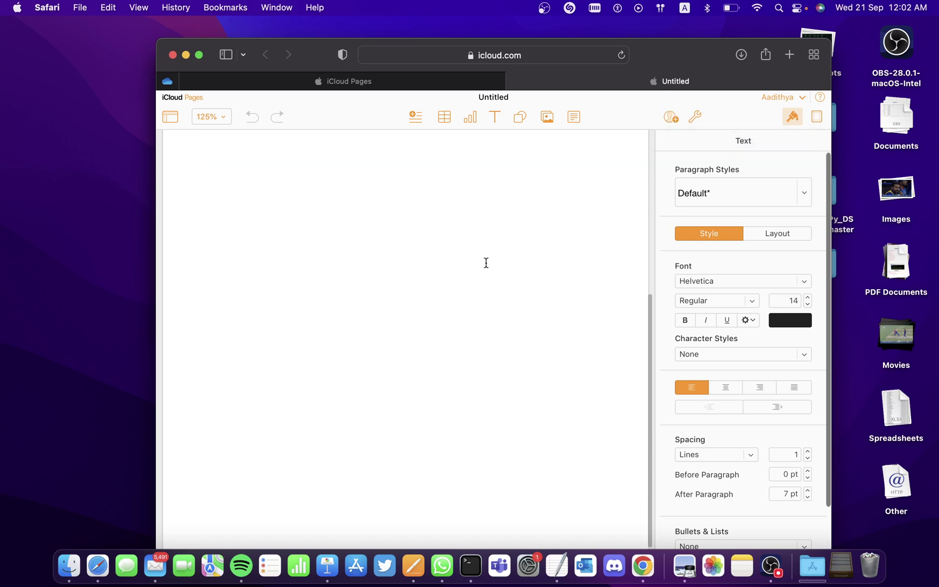
scroll(486, 262, "up", 5)
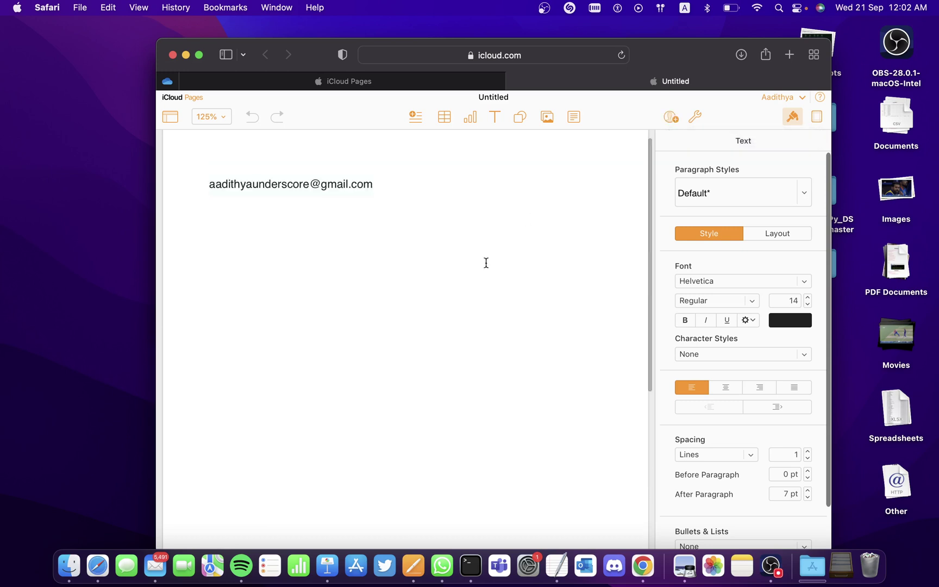
left_click(696, 119)
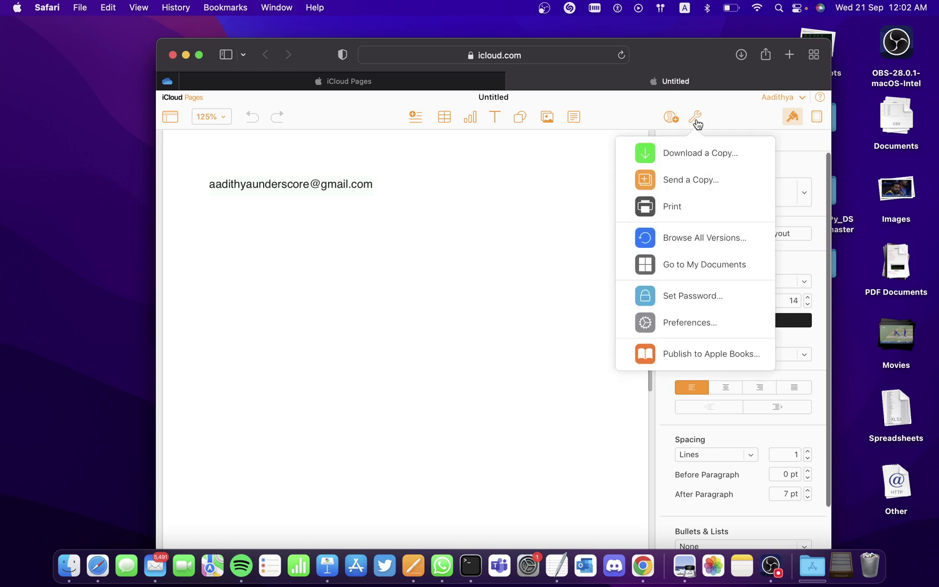
left_click(683, 180)
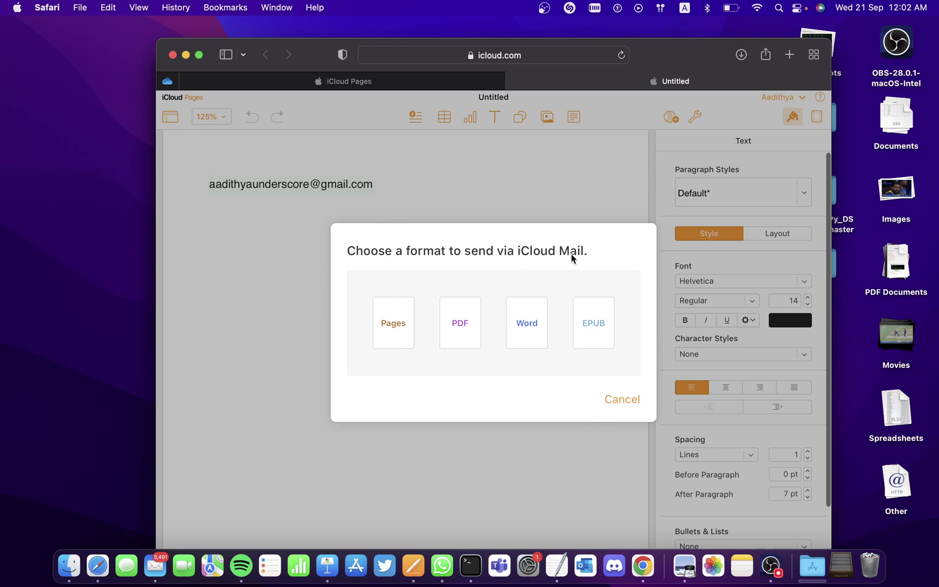
left_click(614, 400)
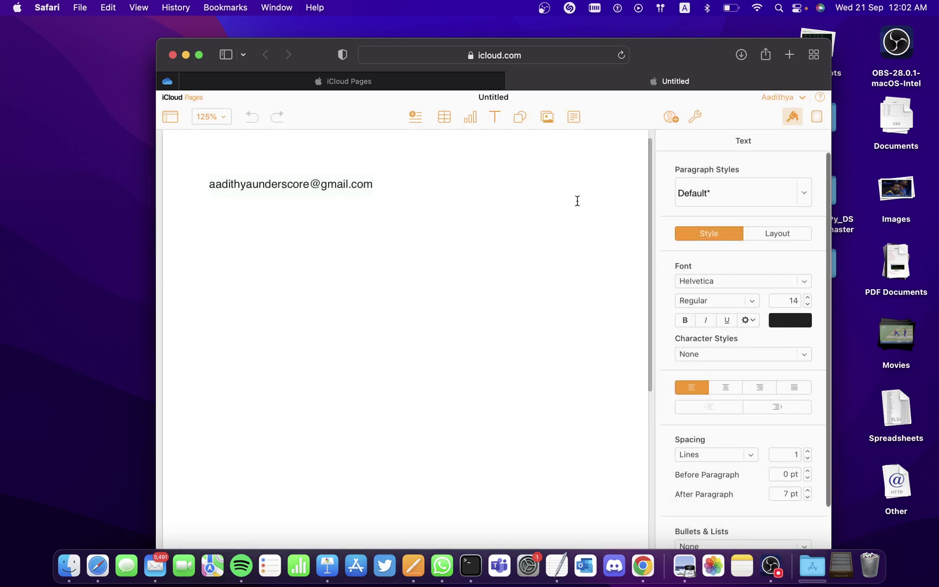